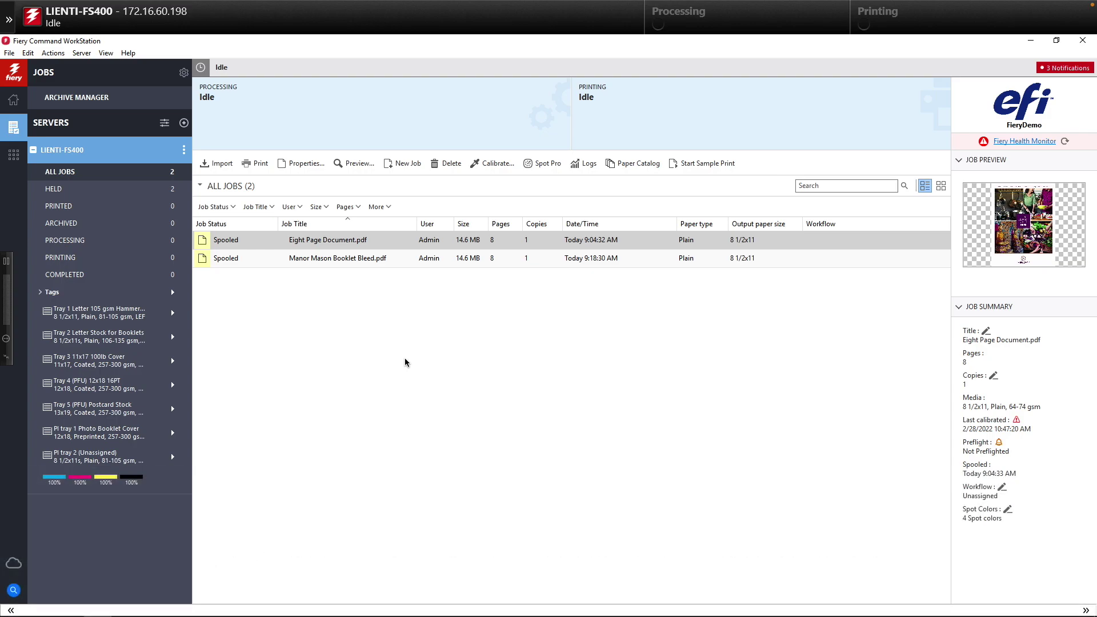
# Open the action menu for the LIENTI-FS400 server
pyautogui.click(184, 149)
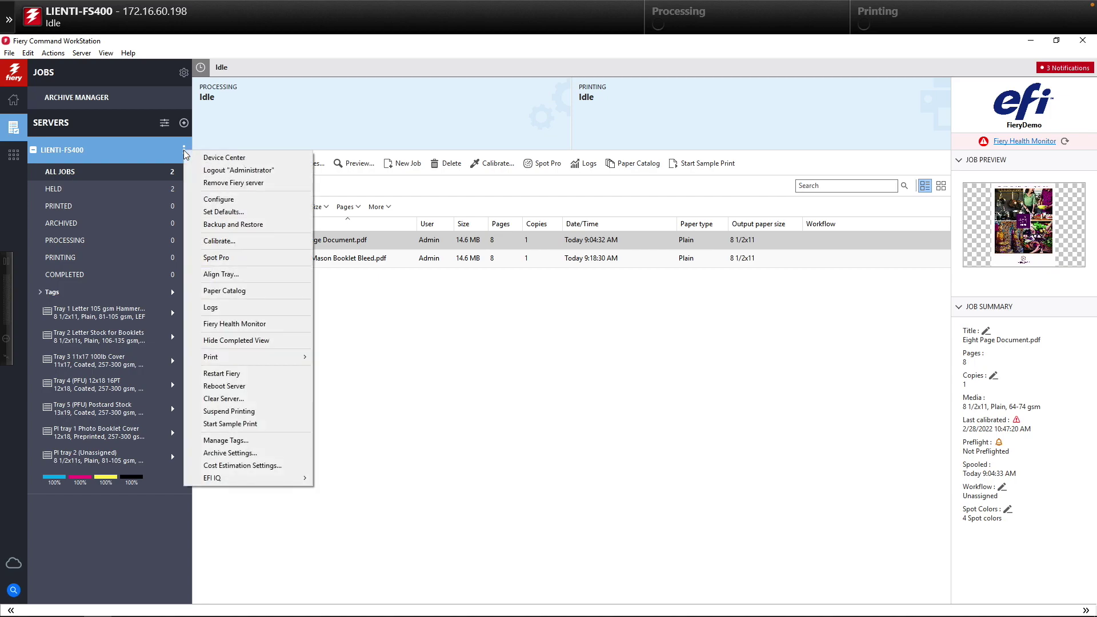
# In Device Center's Job Presets, start a new preset named Corner_Staple and begin defining its properties
pyautogui.click(233, 157)
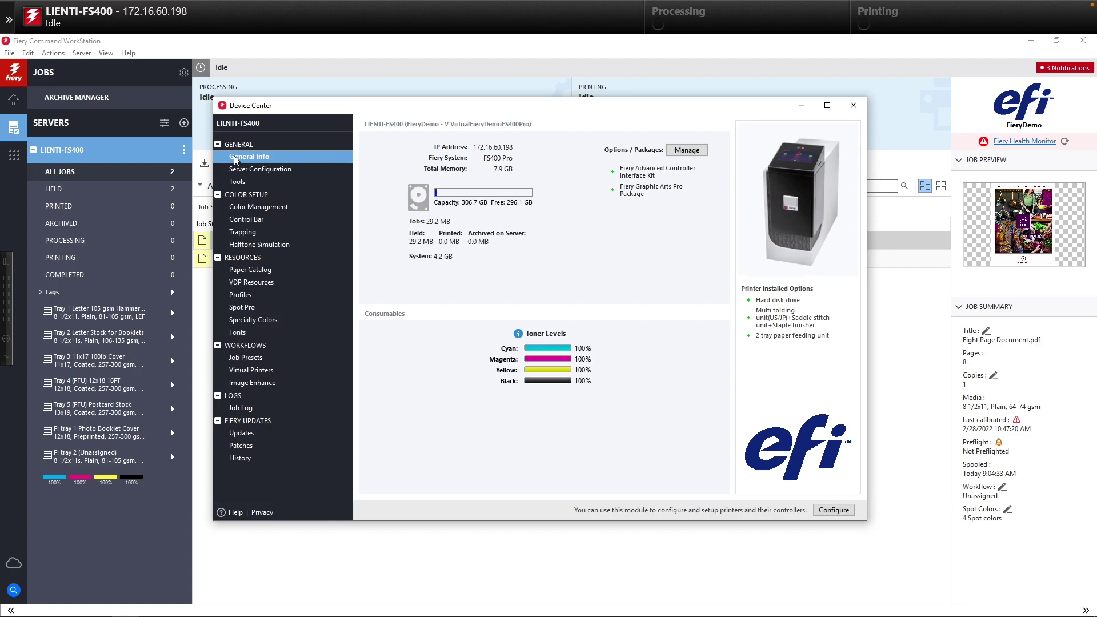
pyautogui.click(252, 358)
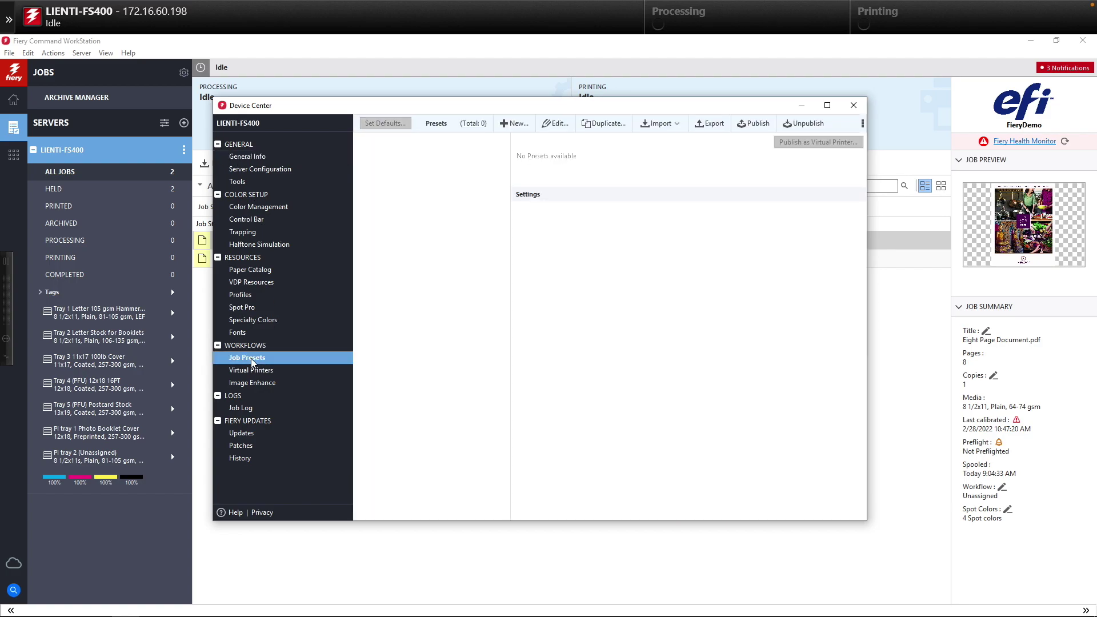
pyautogui.click(527, 127)
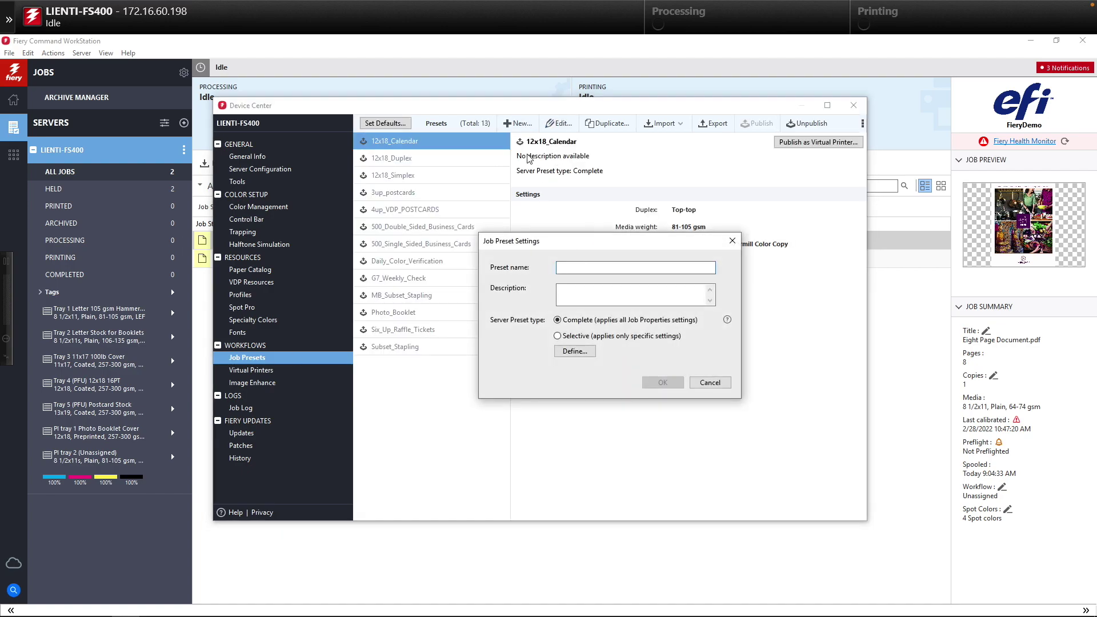
pyautogui.write('Corner_Staple')
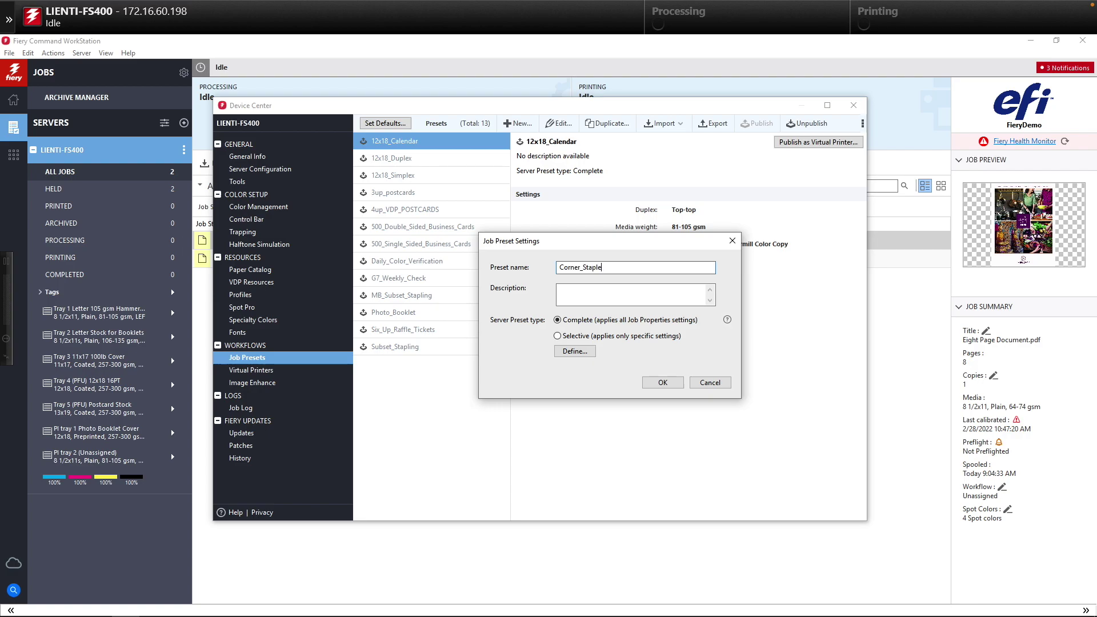
pyautogui.click(574, 352)
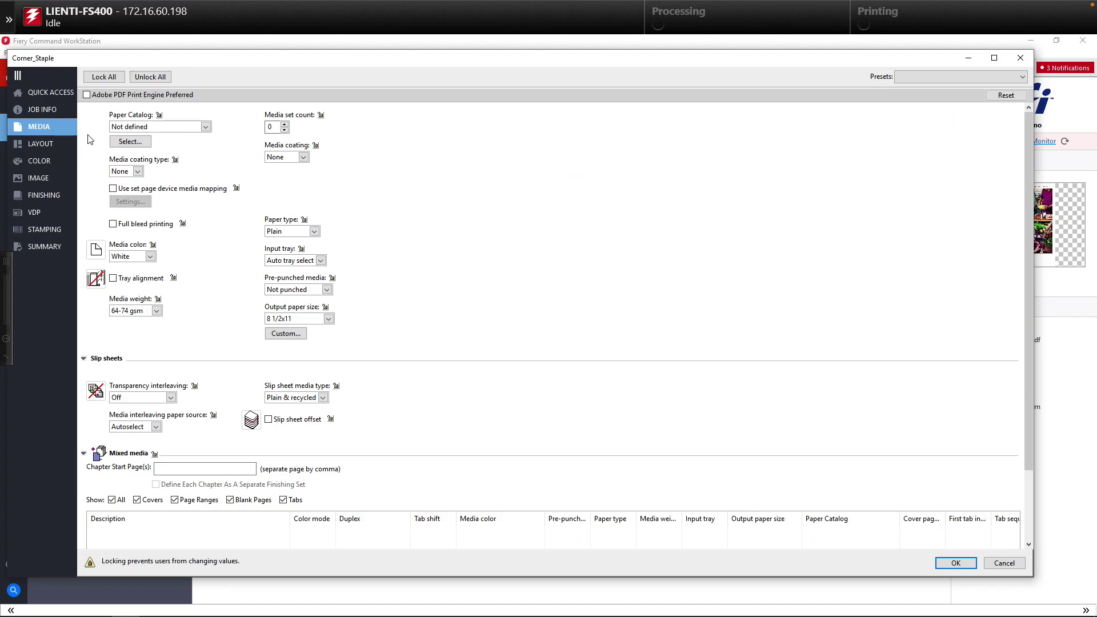
# Give Corner_Staple Letter 105 gsm Hammermill Color Copy paper, Top-top duplex and Left top single stapling
pyautogui.click(205, 128)
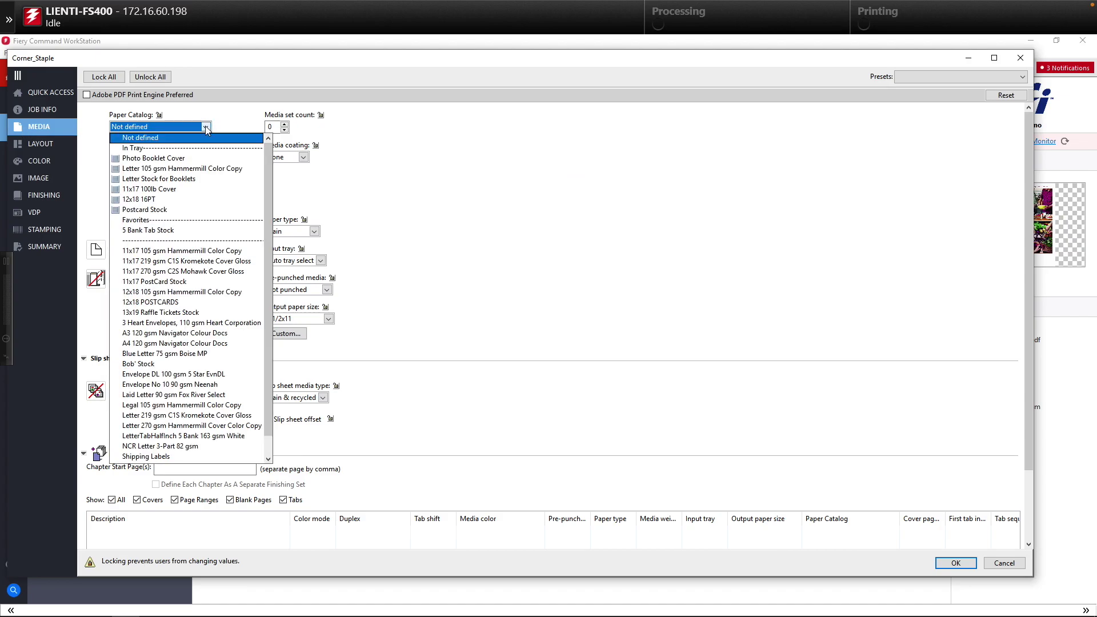
pyautogui.click(227, 168)
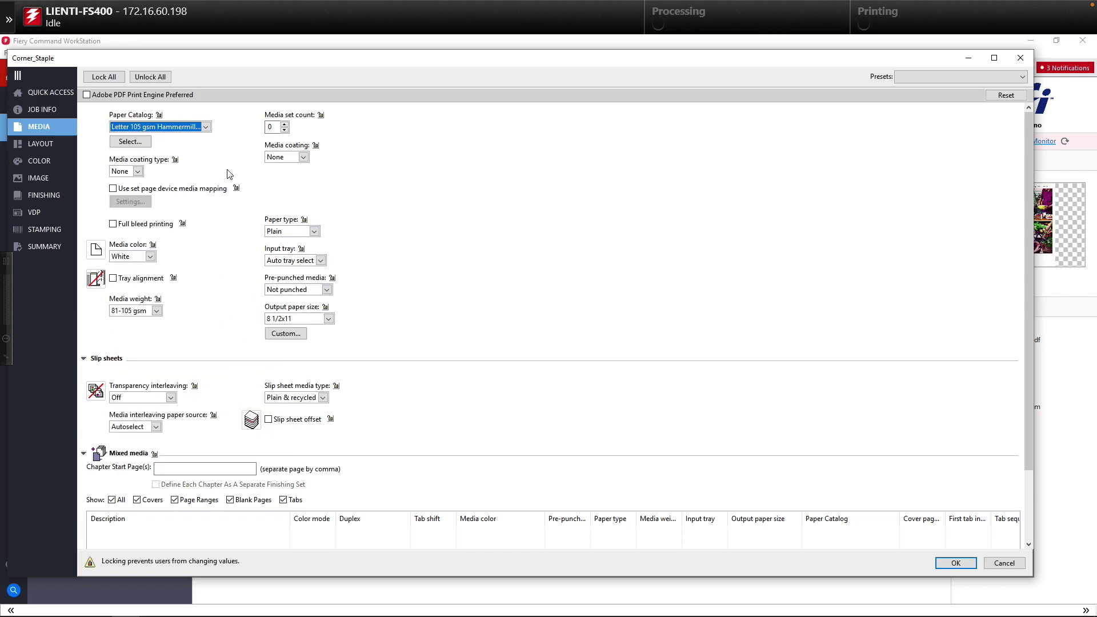
pyautogui.click(46, 147)
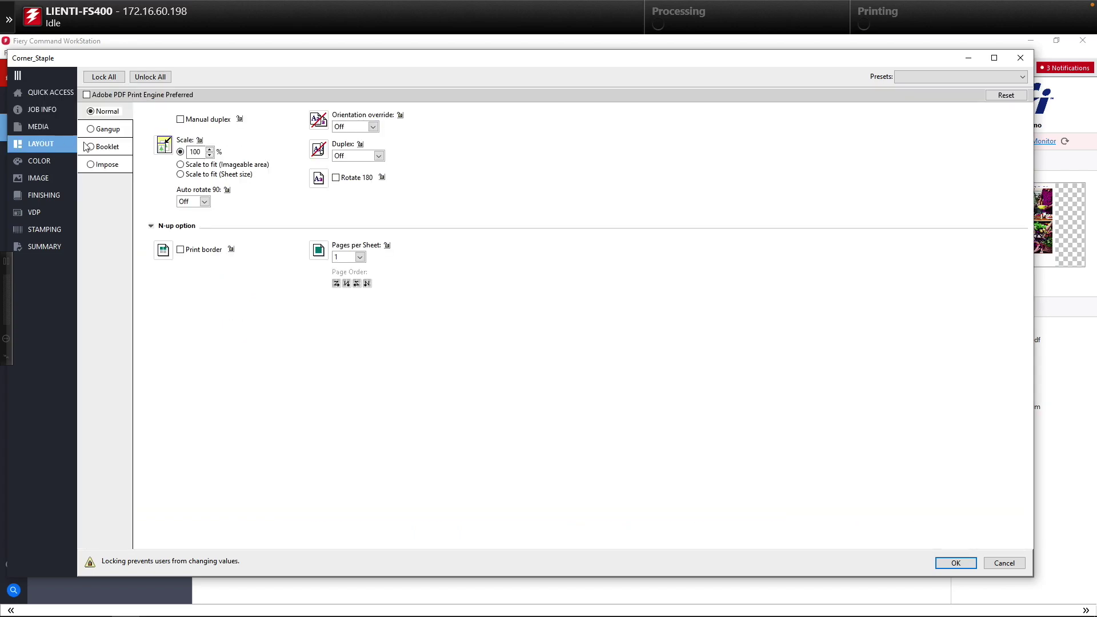
pyautogui.click(379, 156)
pyautogui.click(363, 178)
pyautogui.click(53, 195)
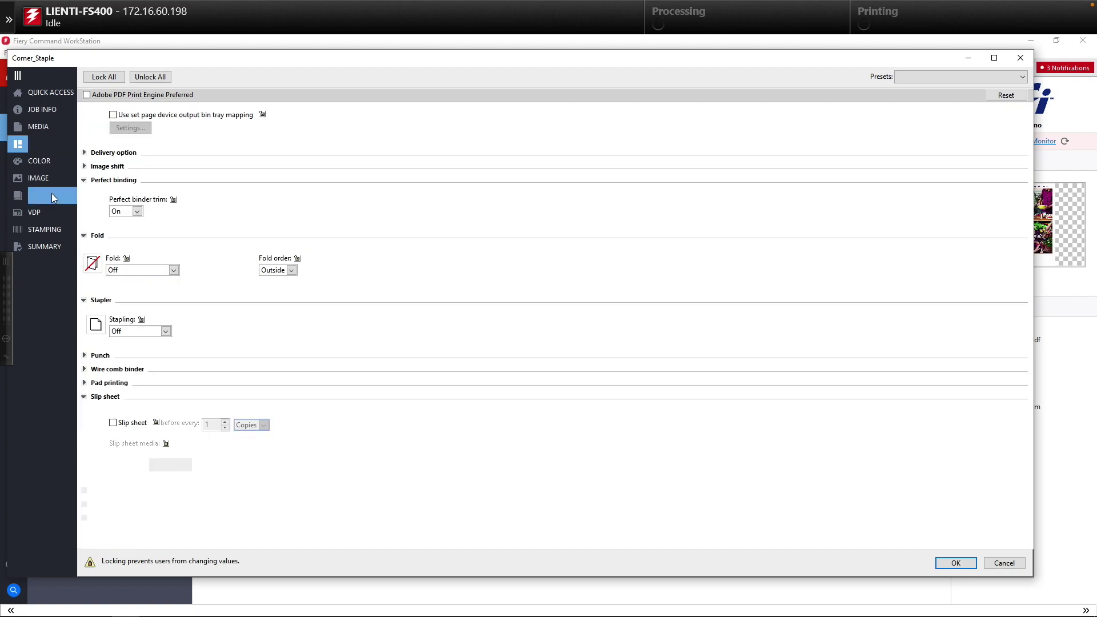
pyautogui.click(165, 332)
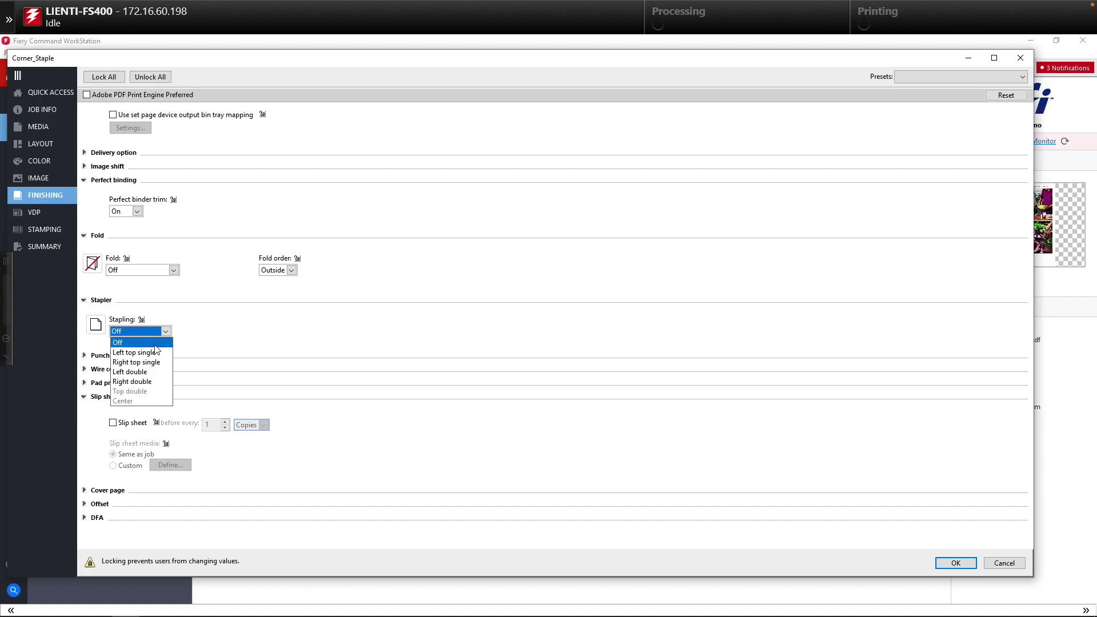
pyautogui.click(150, 355)
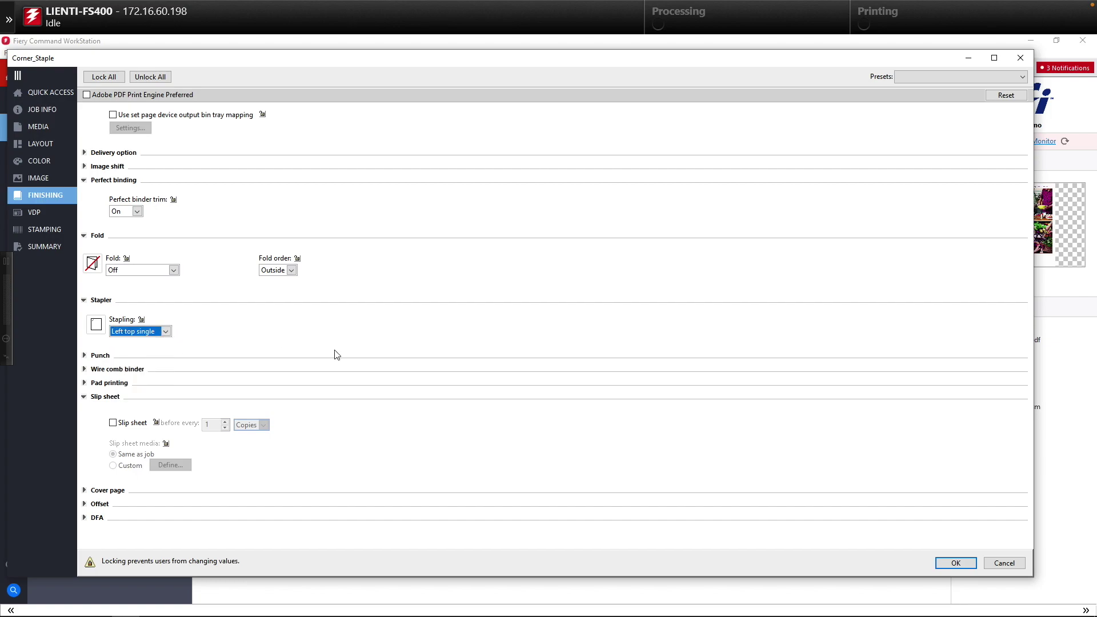
pyautogui.click(955, 563)
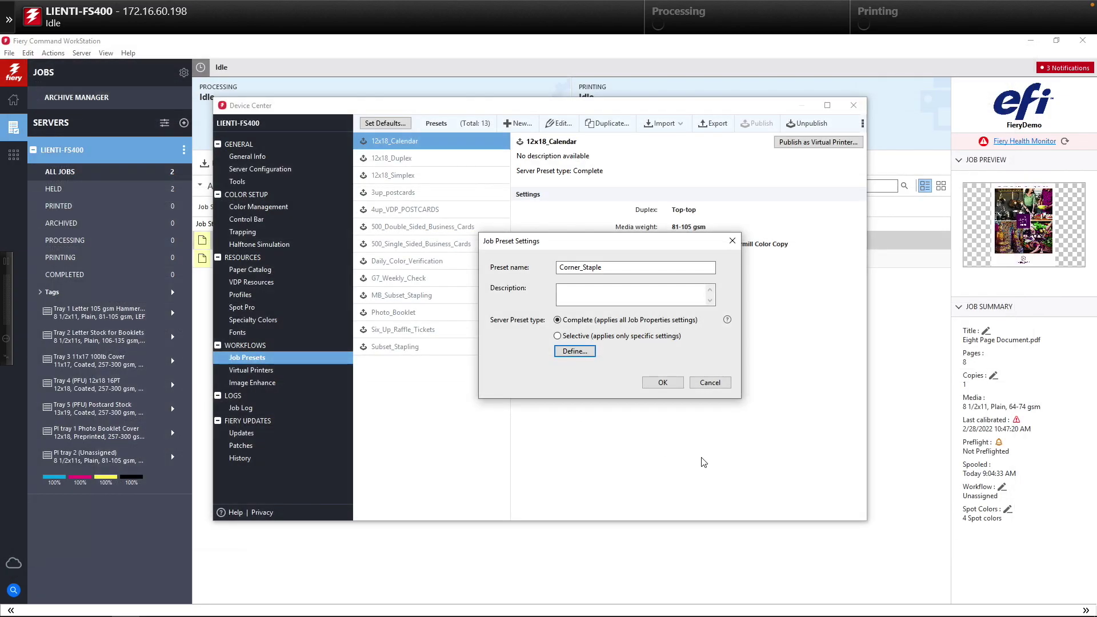
# Save Corner_Staple to the server and apply it as the workflow for Eight Page Document.pdf
pyautogui.click(663, 382)
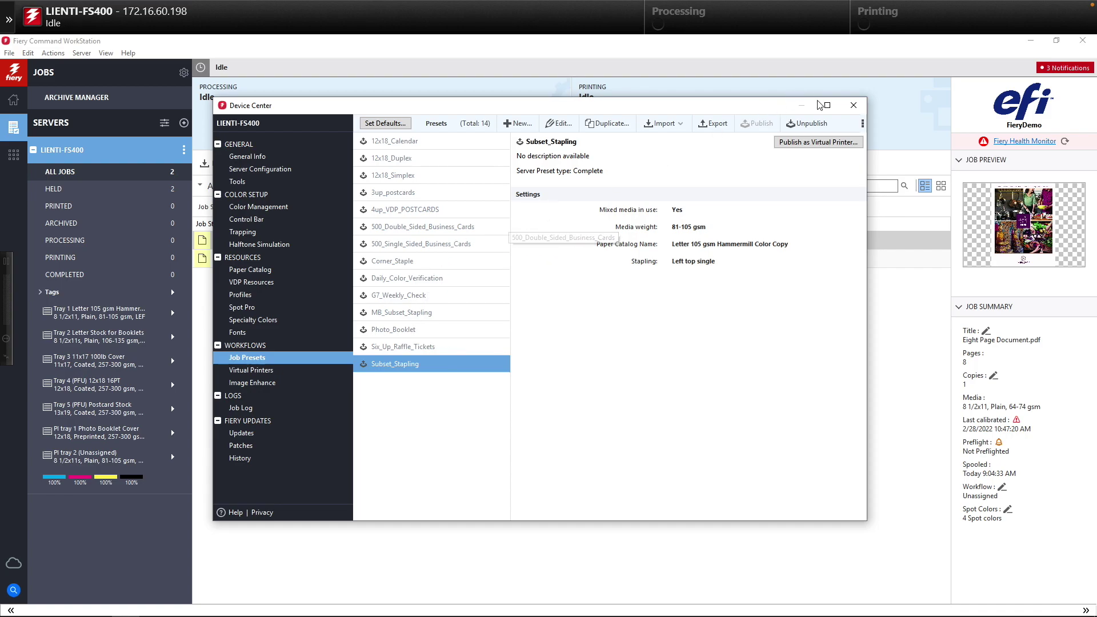
pyautogui.click(853, 105)
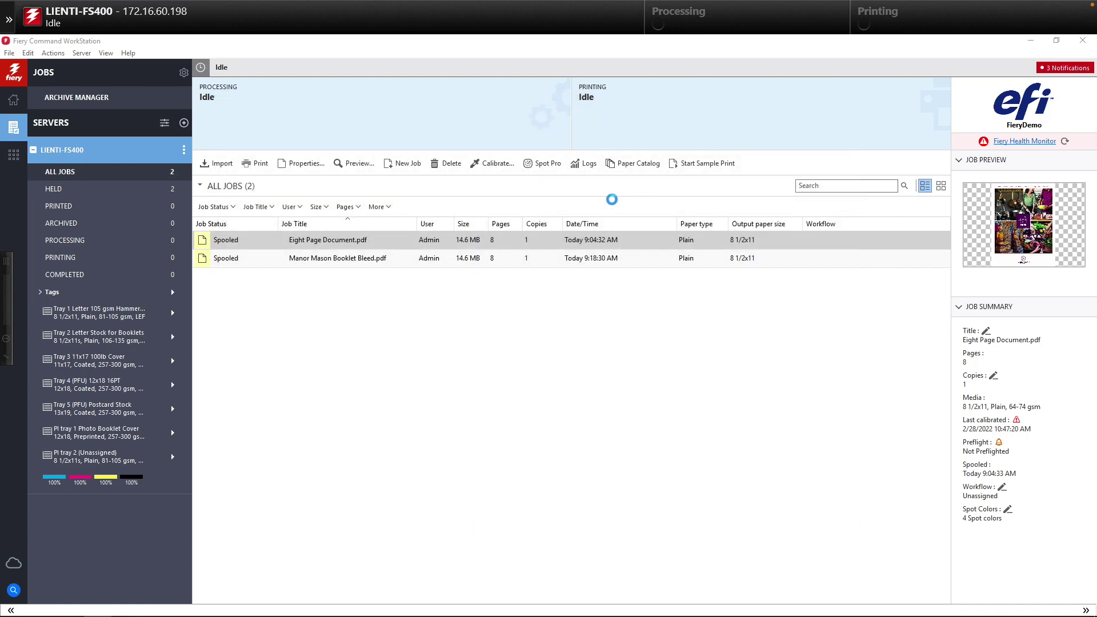
pyautogui.click(320, 245)
pyautogui.rightClick(323, 246)
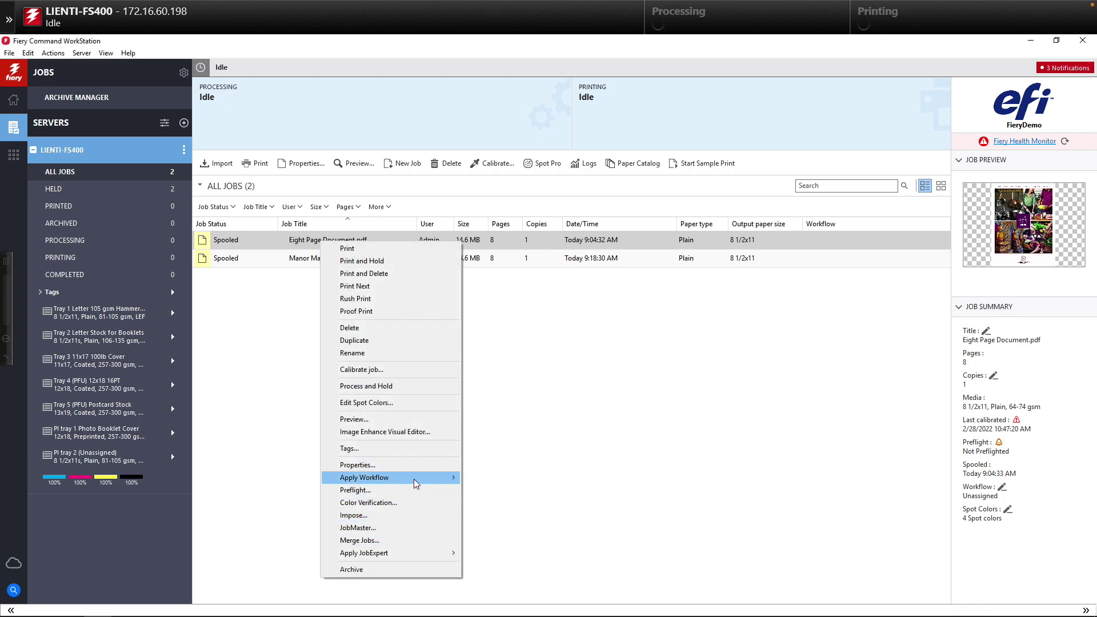
pyautogui.moveTo(416, 478)
pyautogui.click(512, 387)
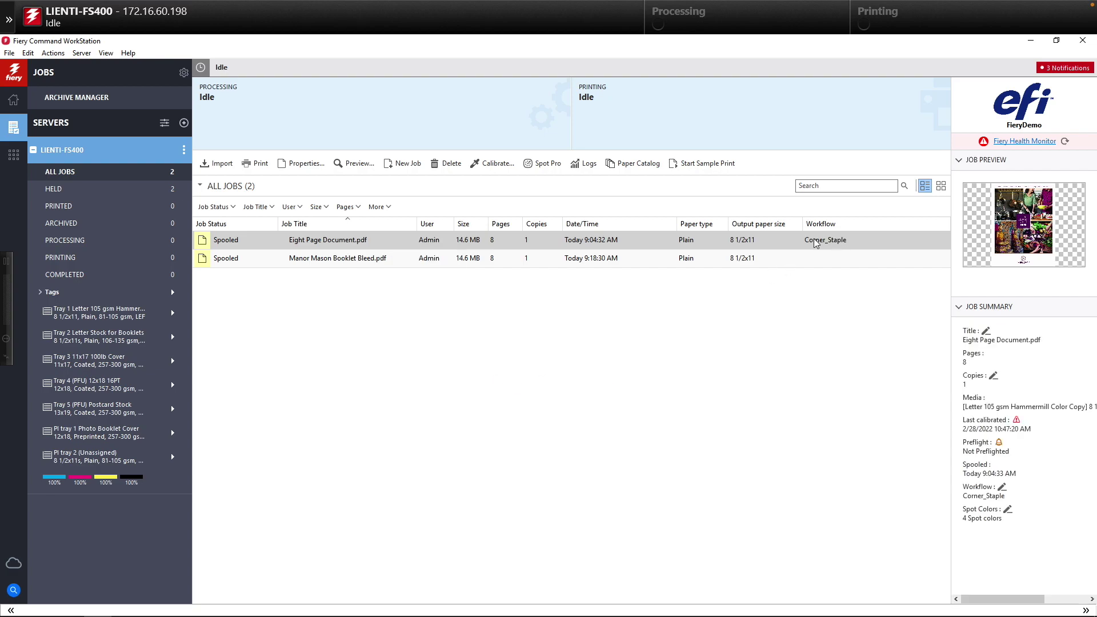
pyautogui.doubleClick(369, 242)
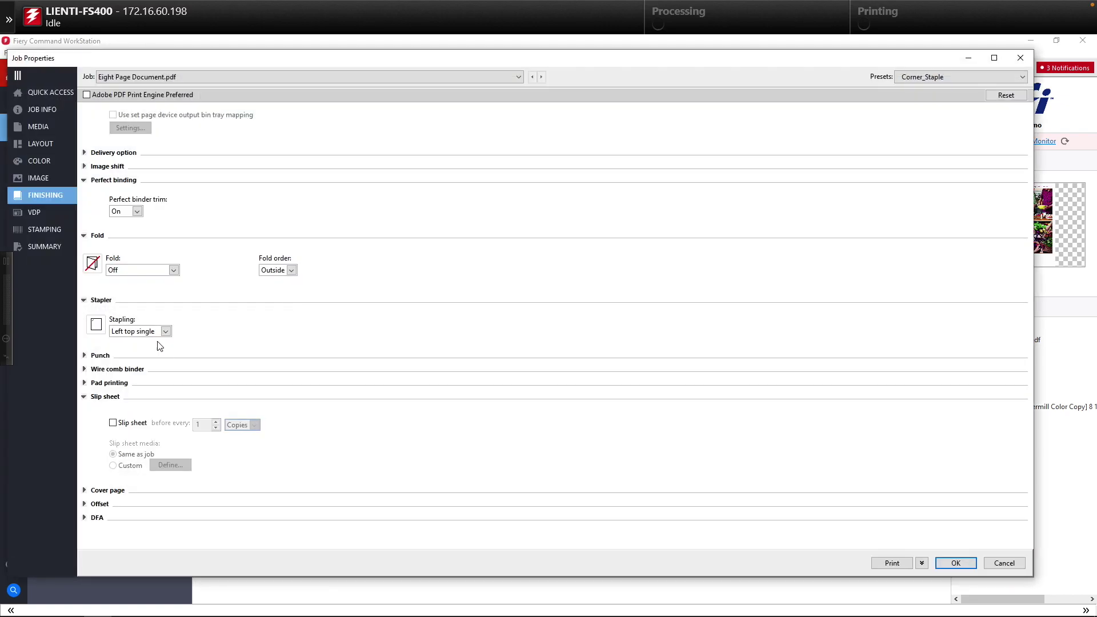
pyautogui.click(43, 143)
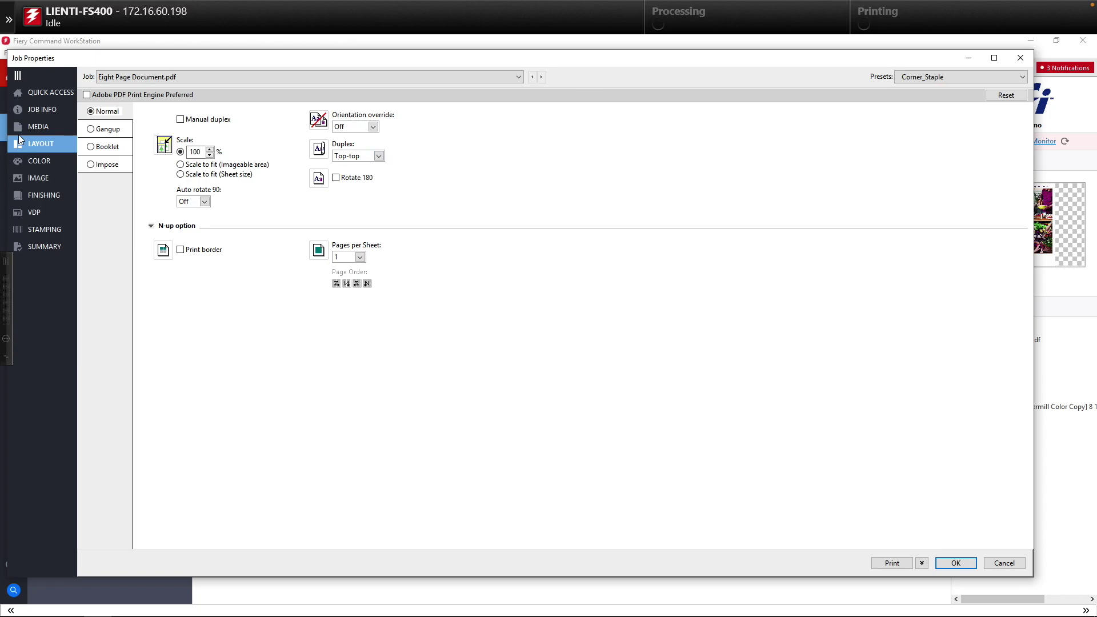
pyautogui.click(52, 129)
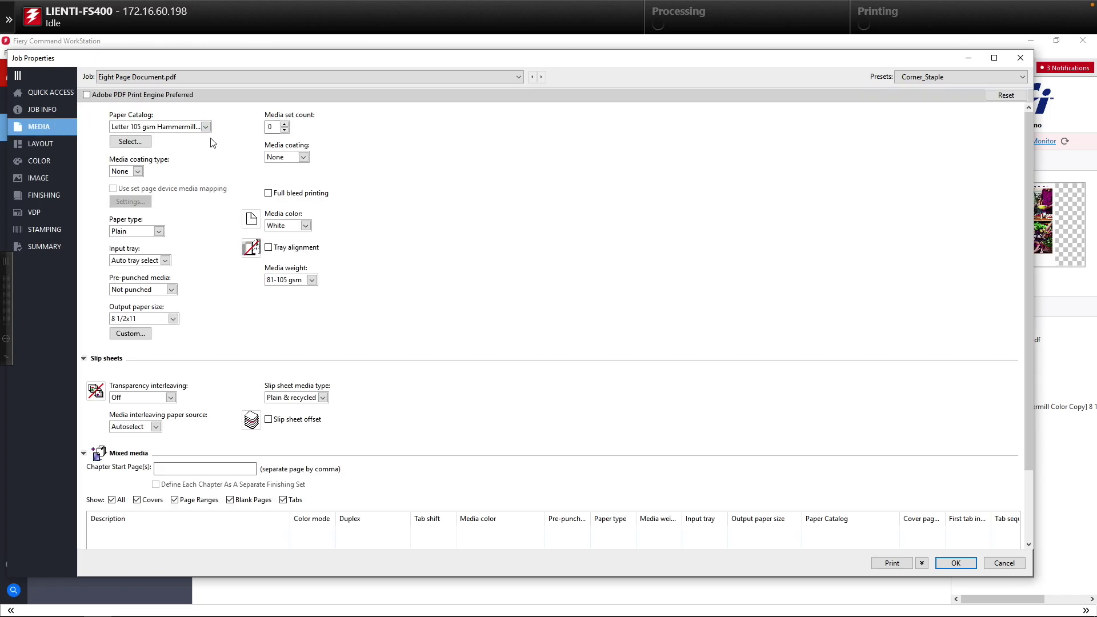
pyautogui.click(995, 565)
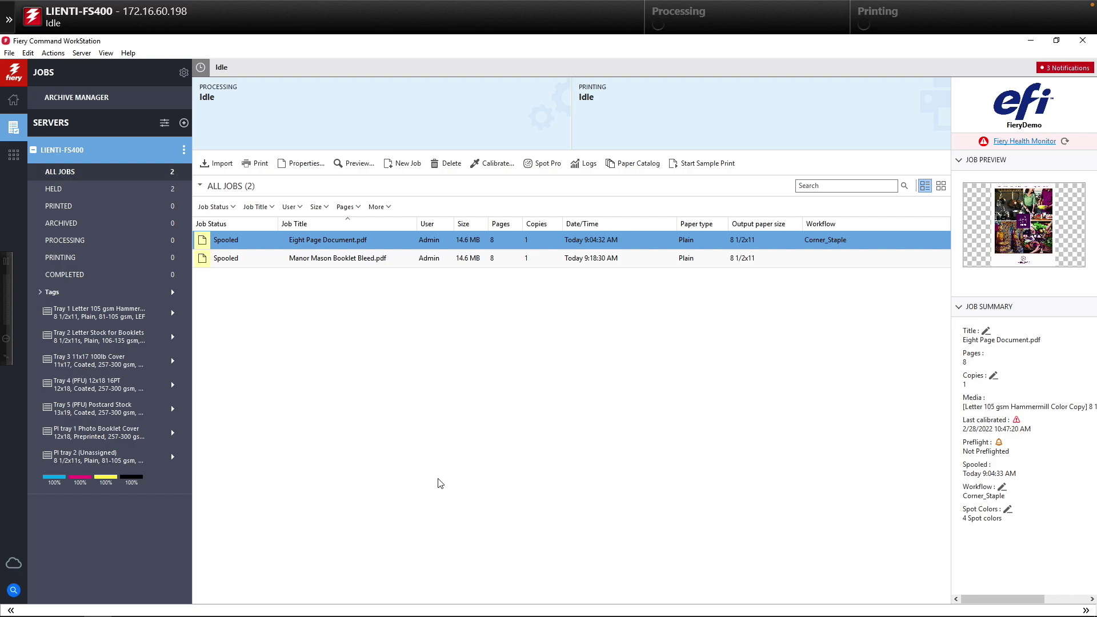
# Open Manor Mason Booklet Bleed.pdf's job properties and set its layout to Booklet (Saddle, Left Binding)
pyautogui.click(371, 261)
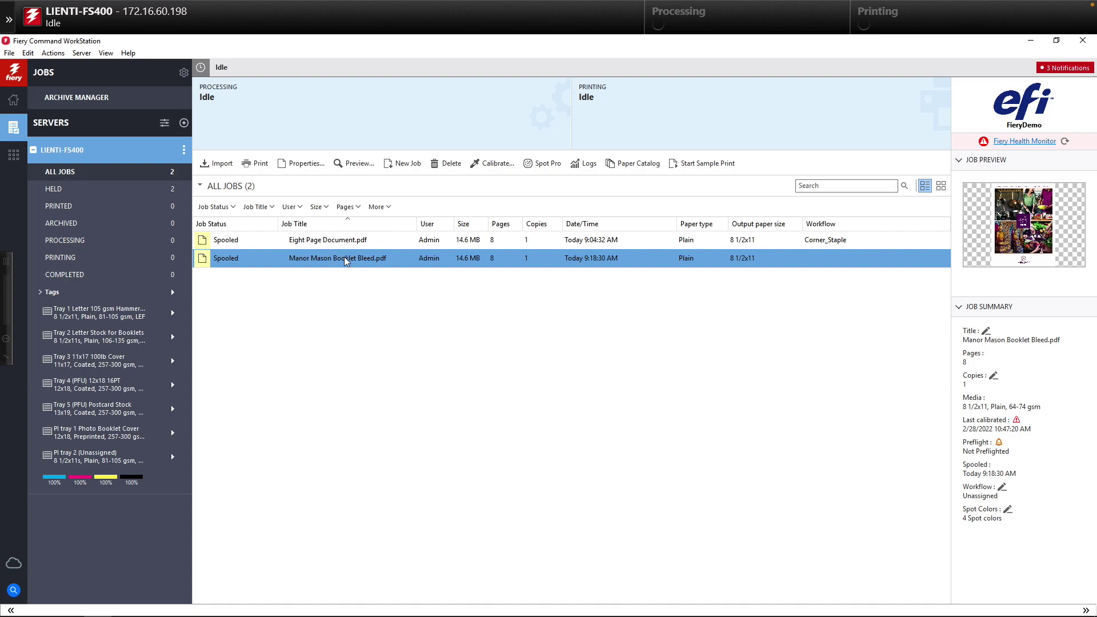
pyautogui.rightClick(344, 256)
pyautogui.click(394, 480)
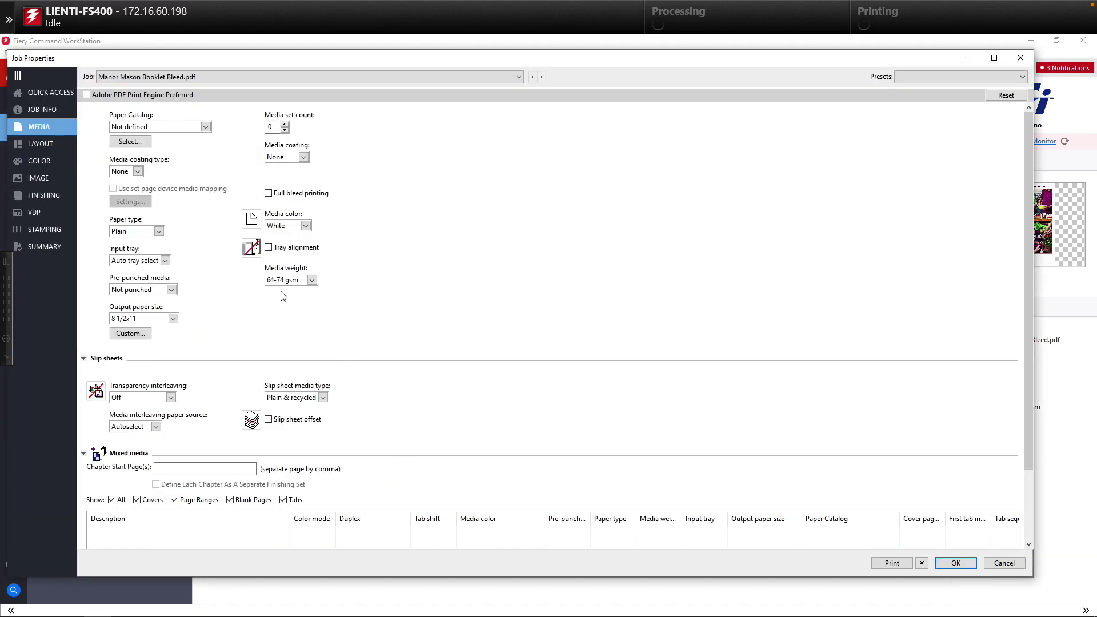
pyautogui.click(38, 143)
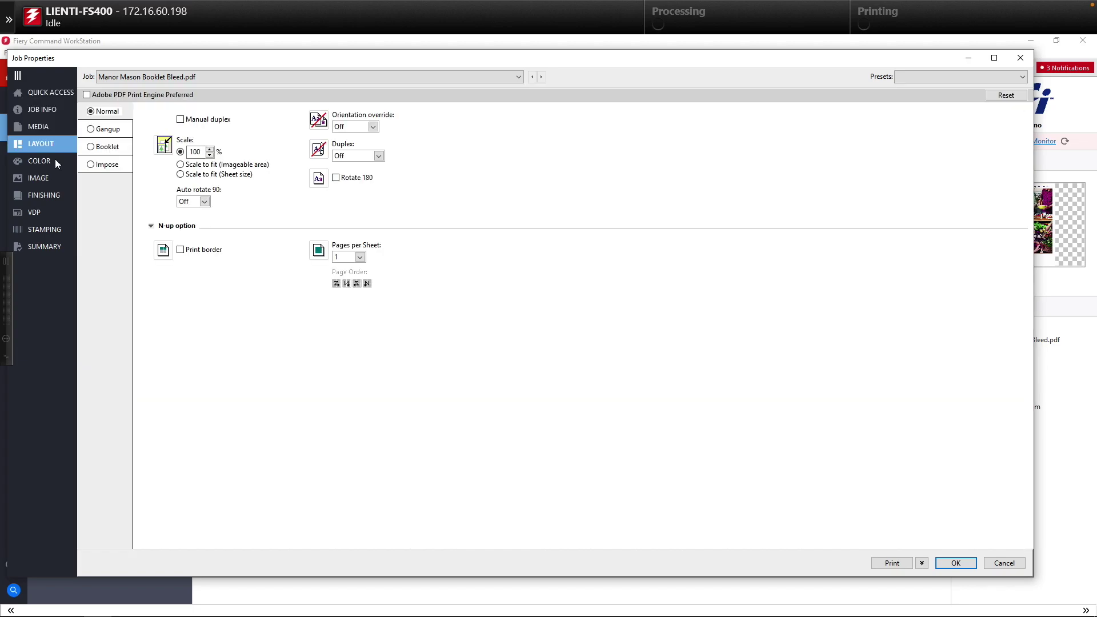
pyautogui.click(108, 148)
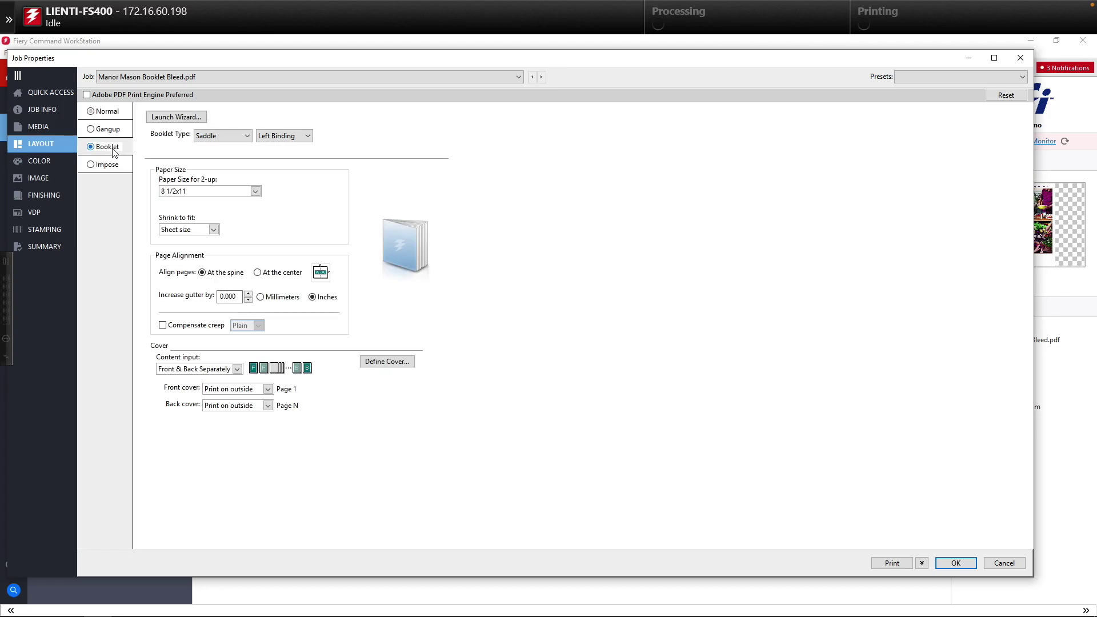
# Run Booklet Maker with 11x17 paper for 2-up, center alignment and creep compensation turned on
pyautogui.click(176, 117)
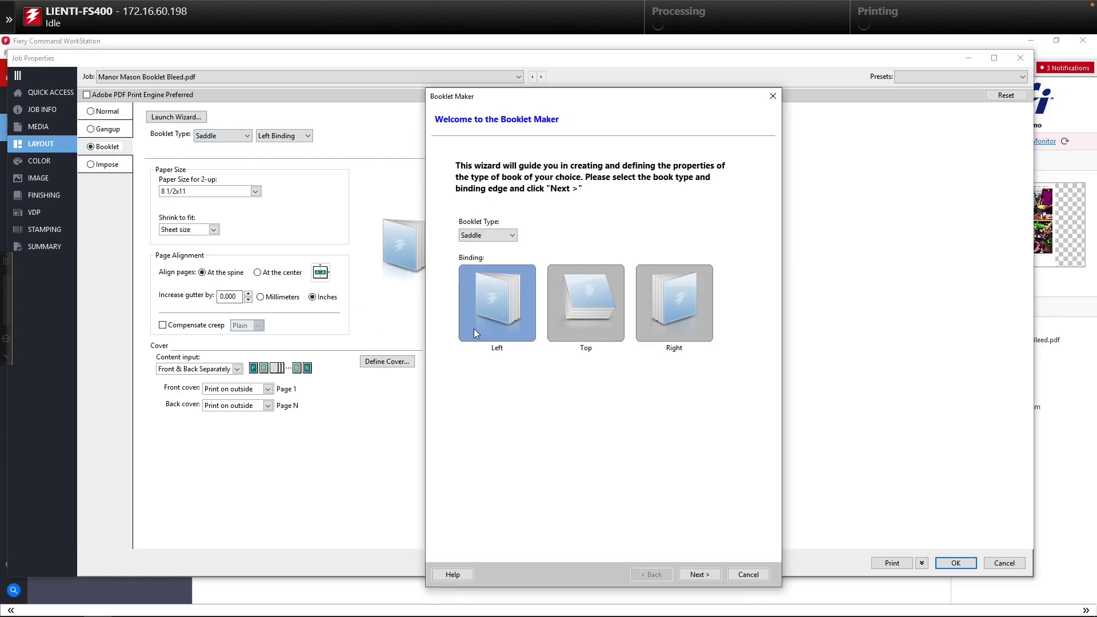
pyautogui.click(708, 574)
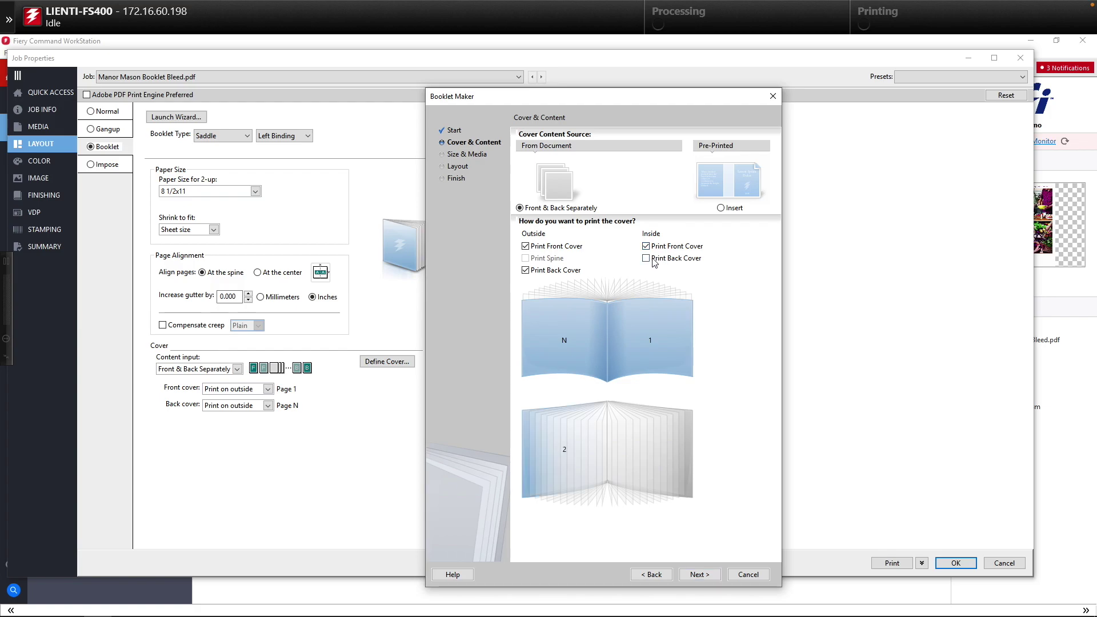
pyautogui.click(707, 575)
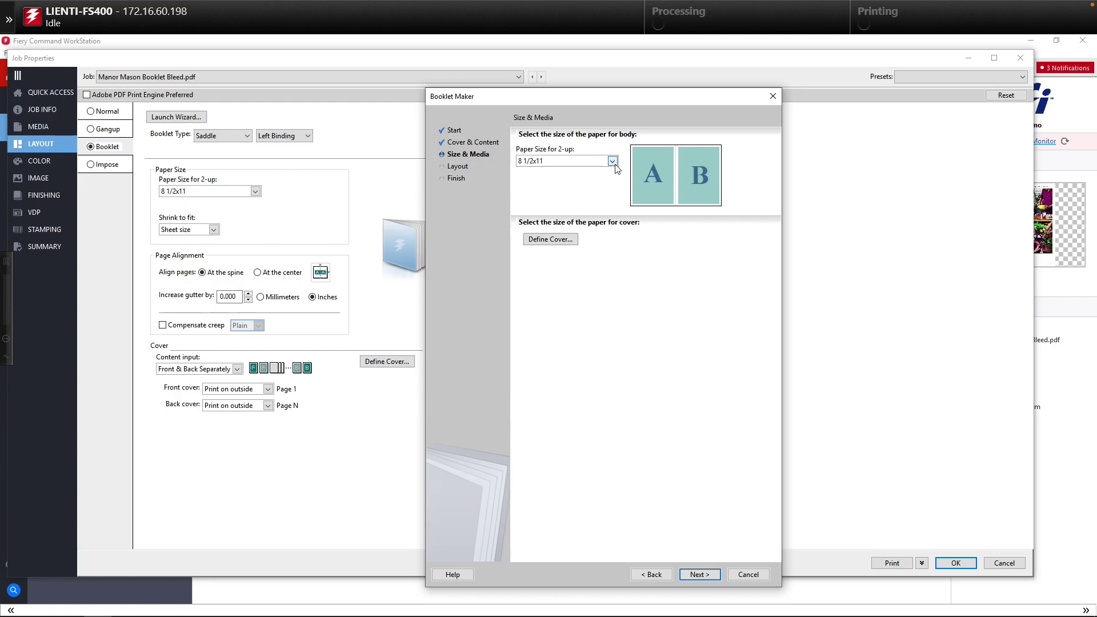
pyautogui.click(612, 162)
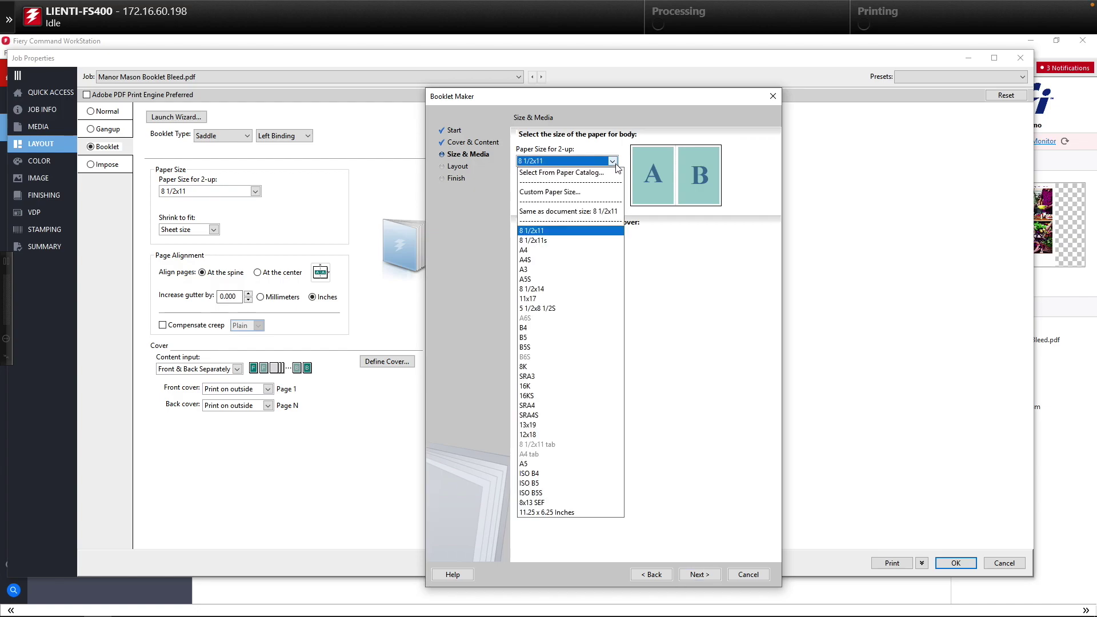
pyautogui.click(551, 299)
pyautogui.click(701, 575)
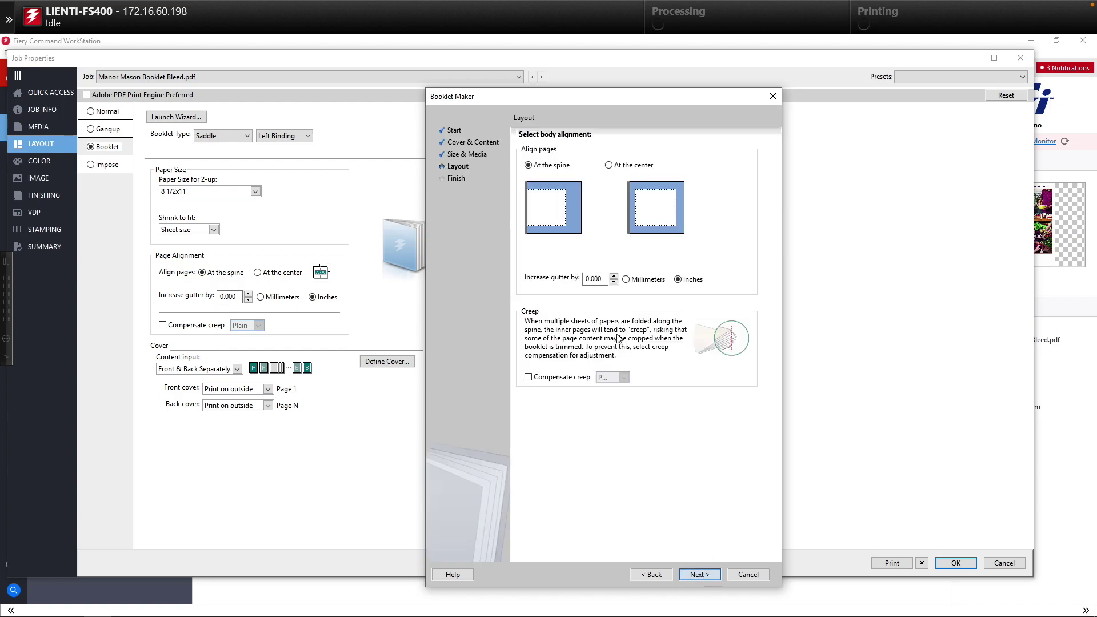
pyautogui.click(620, 166)
pyautogui.click(554, 380)
pyautogui.click(707, 579)
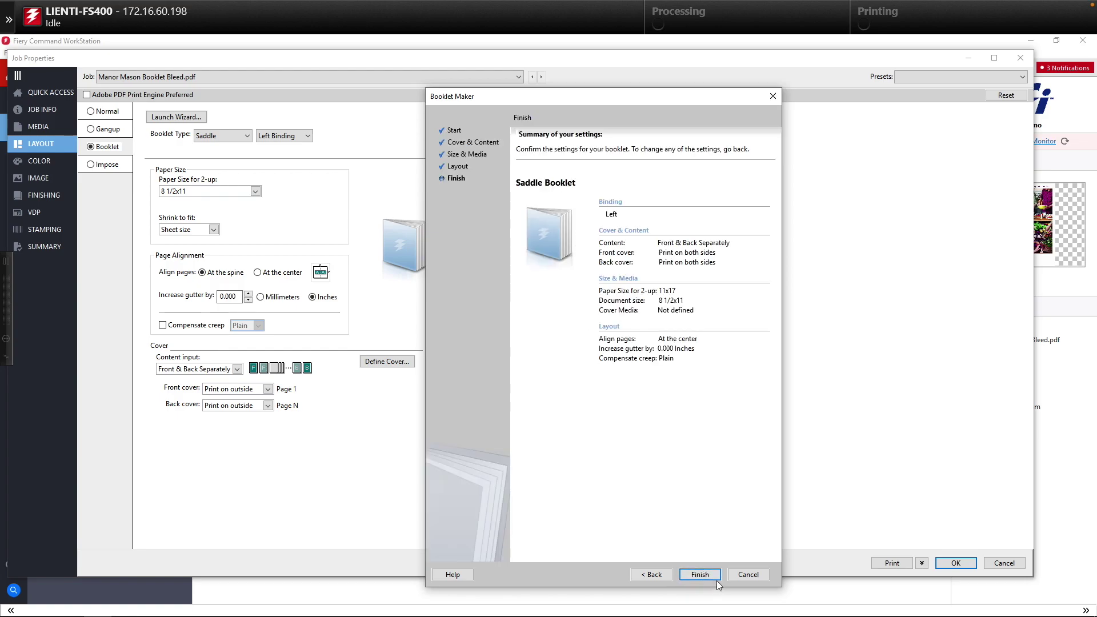
pyautogui.click(708, 577)
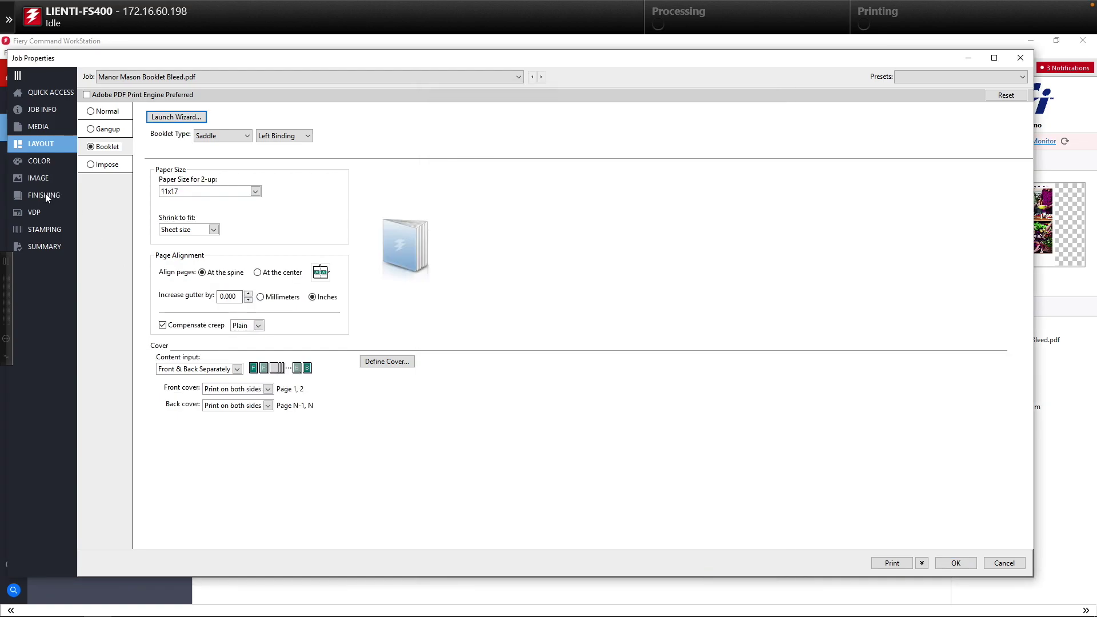
# Set stapling to Center, accepting the change to Multi half fold
pyautogui.click(50, 197)
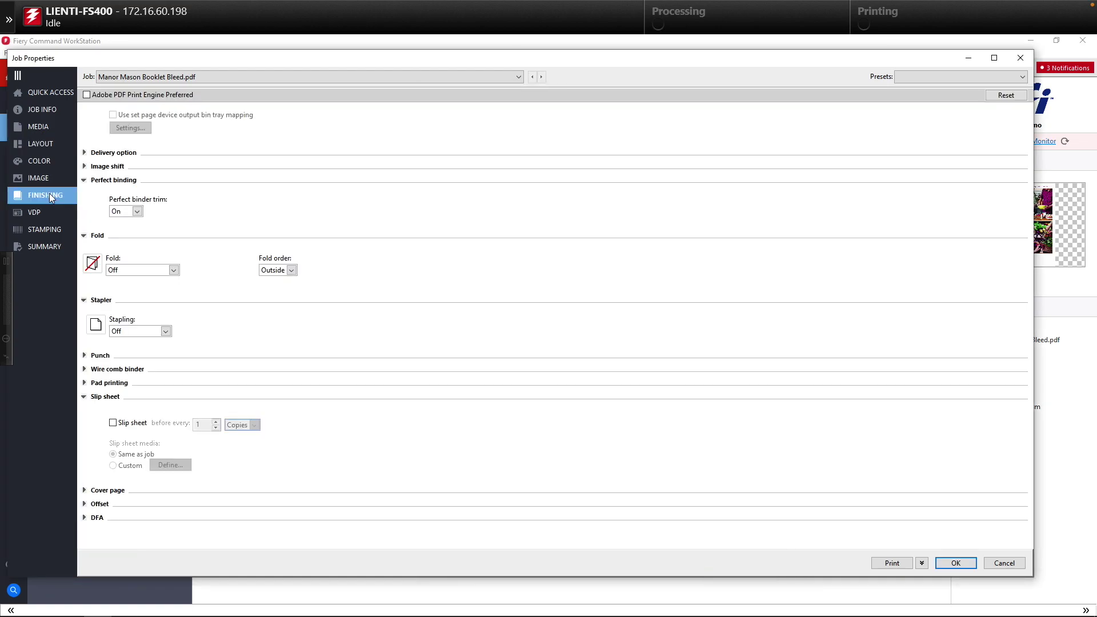
pyautogui.click(166, 332)
pyautogui.click(143, 401)
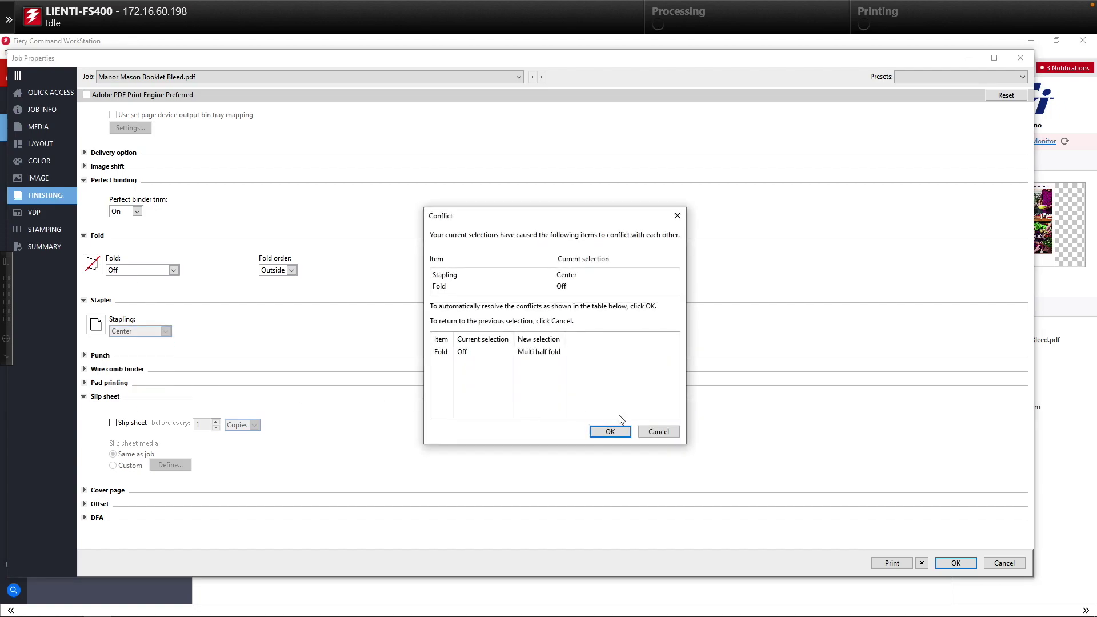
pyautogui.click(610, 432)
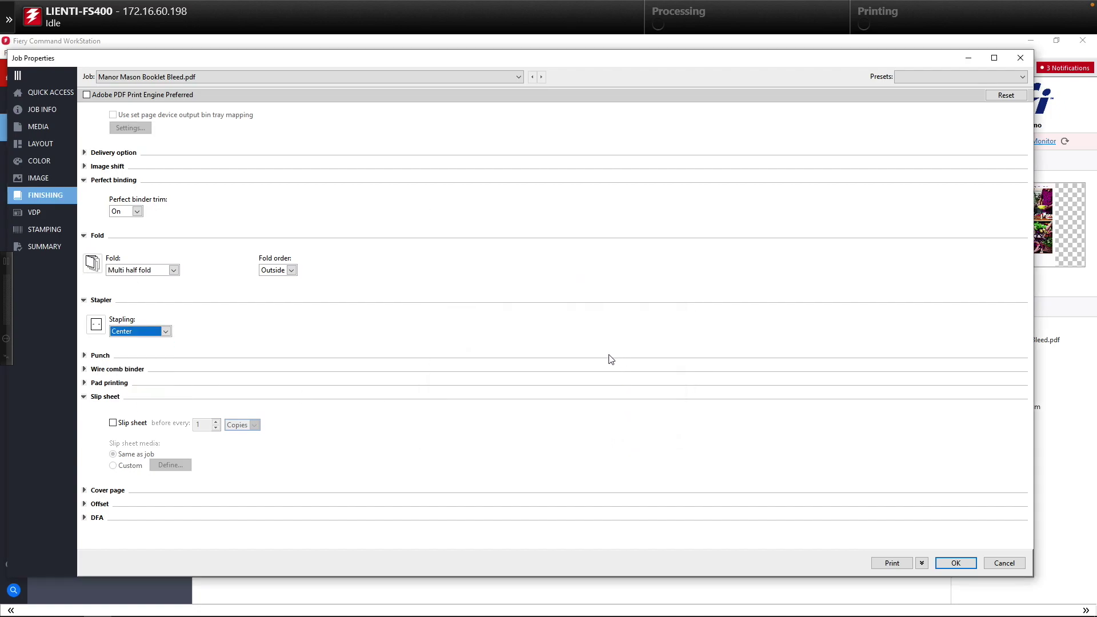
# Save the current job settings as a server preset named Booklet
pyautogui.click(962, 77)
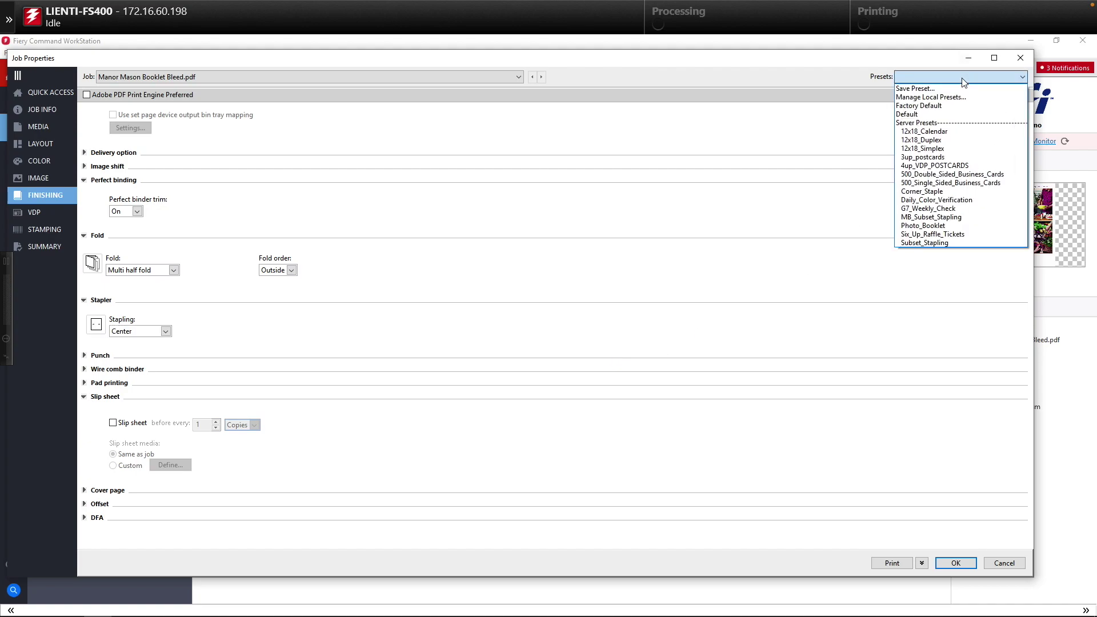
pyautogui.click(960, 90)
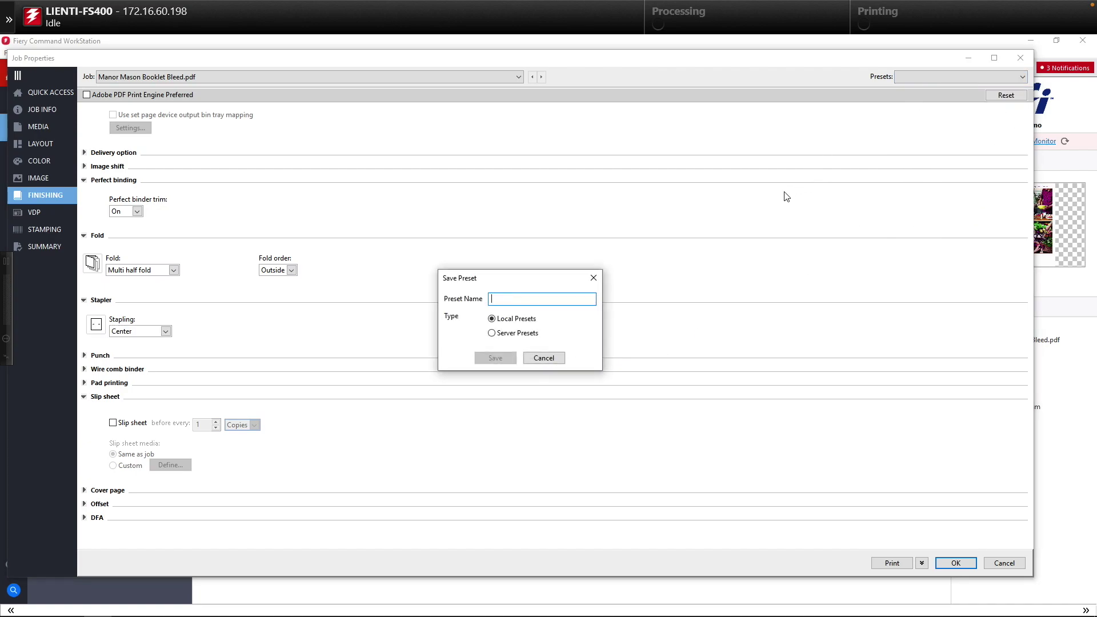
pyautogui.click(531, 334)
pyautogui.click(533, 299)
pyautogui.write('Bool')
pyautogui.click(496, 359)
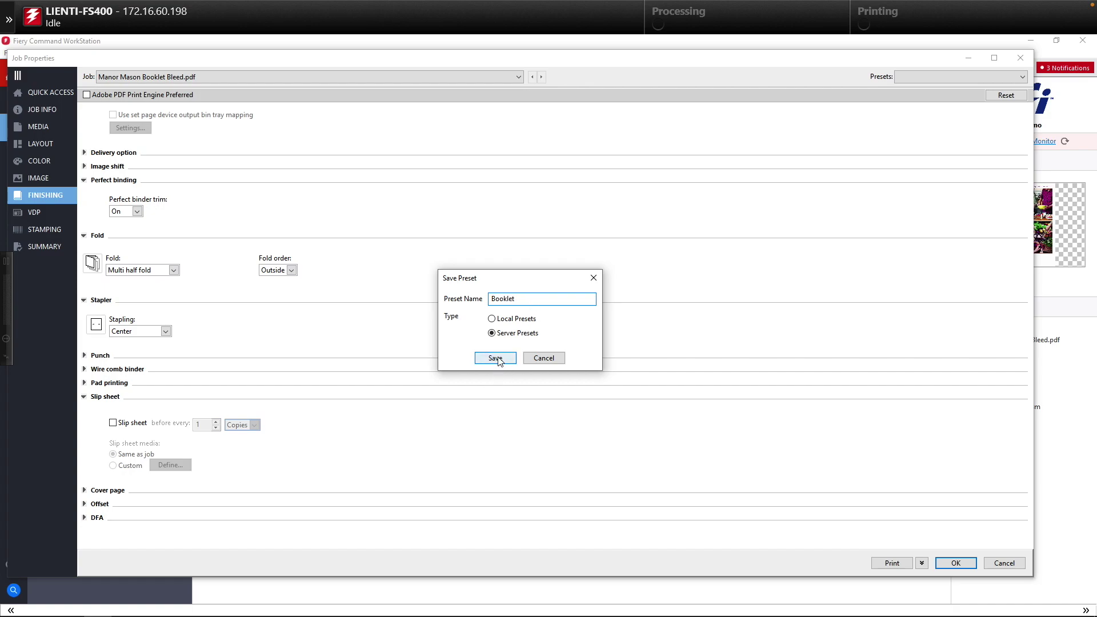
# Close job properties and apply the Booklet workflow to Manor Mason Booklet Bleed.pdf
pyautogui.click(1004, 563)
pyautogui.rightClick(327, 257)
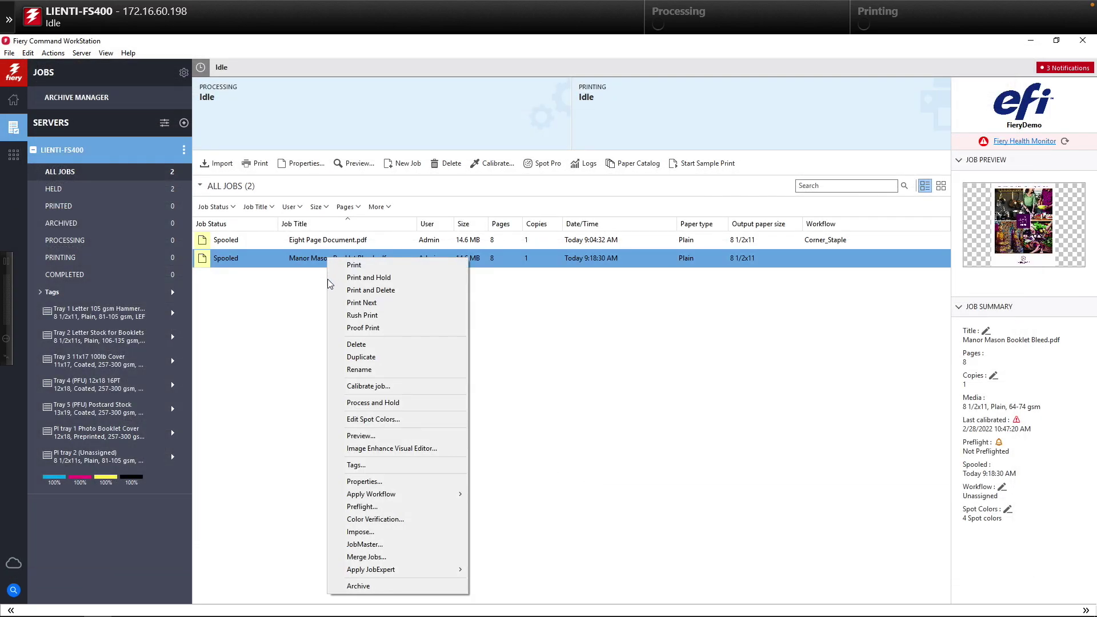
pyautogui.moveTo(416, 493)
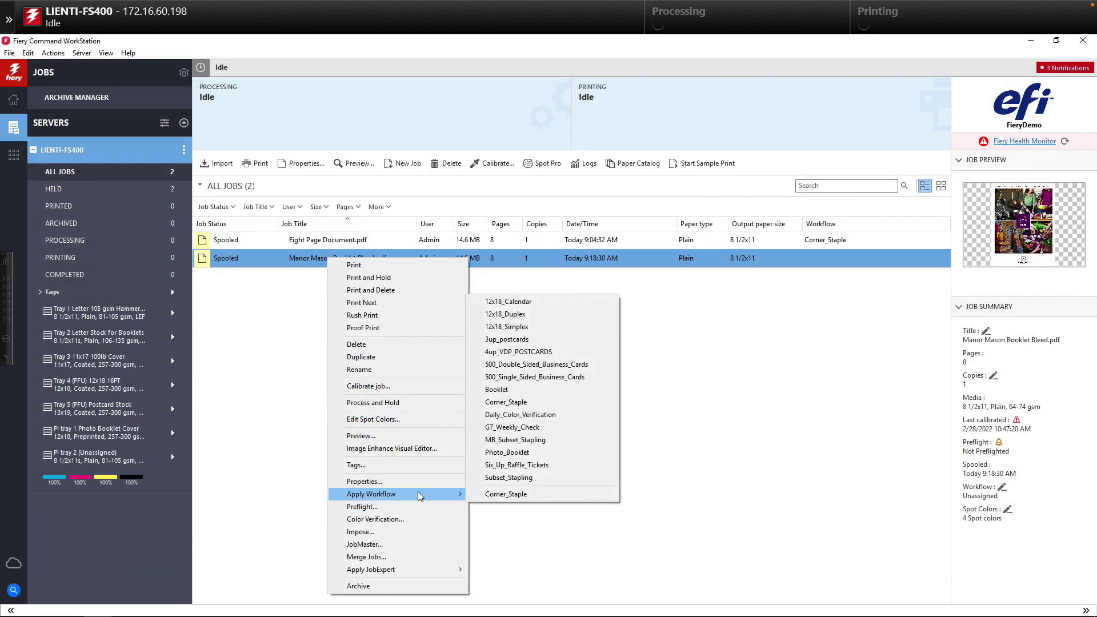
pyautogui.click(523, 389)
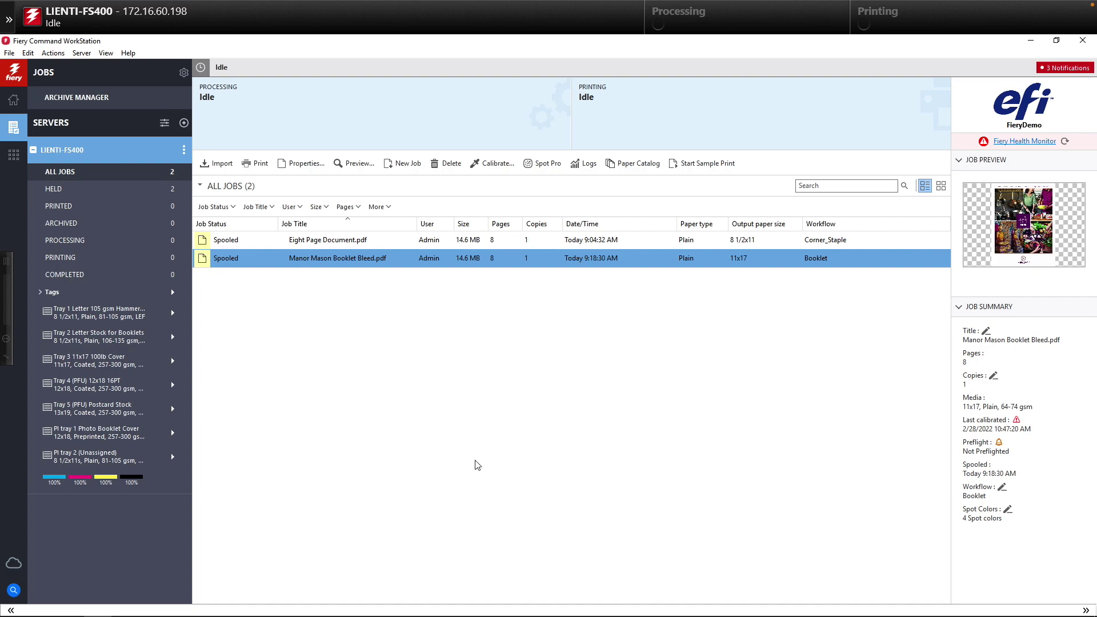
# Import Manor Mason Booklet Bleed.pdf with the Booklet server preset and send it to Process and Hold
pyautogui.click(223, 167)
pyautogui.scroll(-2, 208, 245)
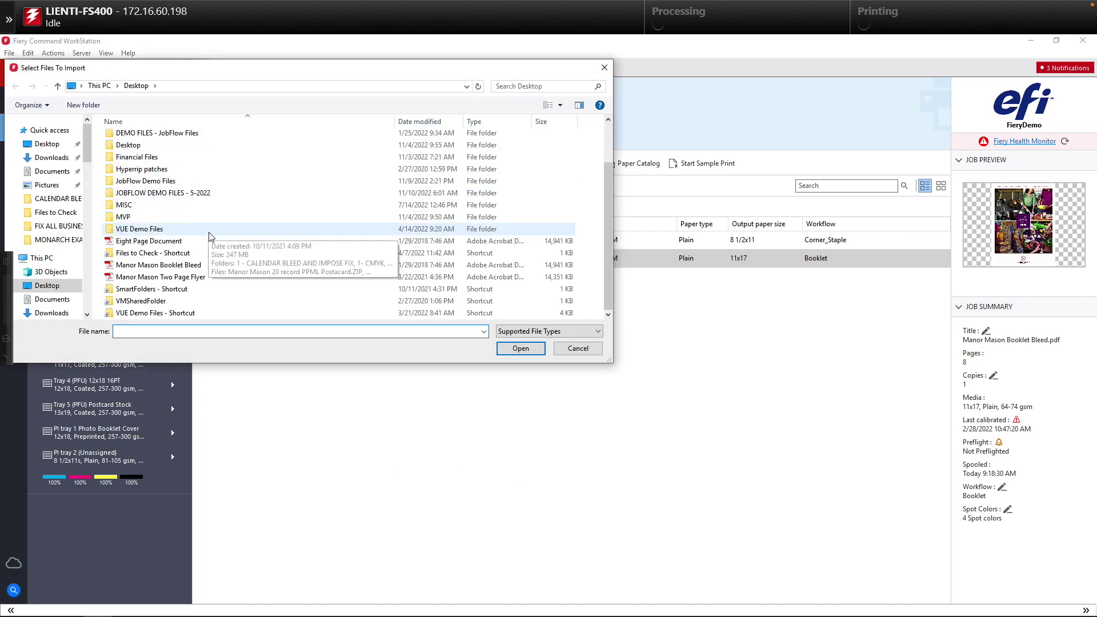
pyautogui.click(184, 266)
pyautogui.click(521, 348)
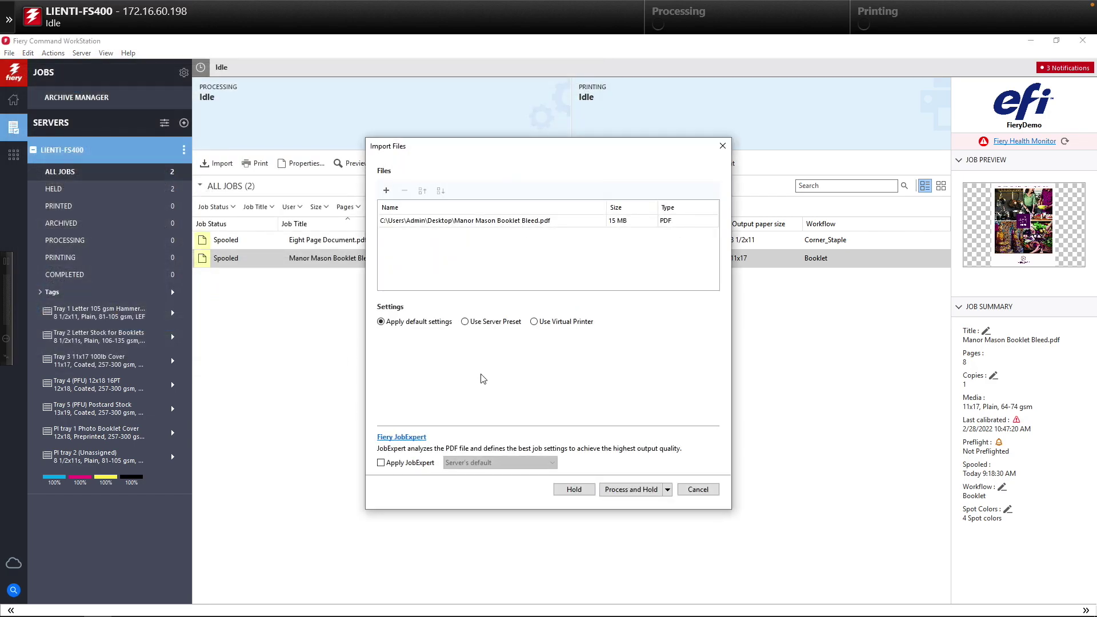
pyautogui.click(496, 323)
pyautogui.moveTo(714, 352); pyautogui.dragTo(713, 366)
pyautogui.click(450, 377)
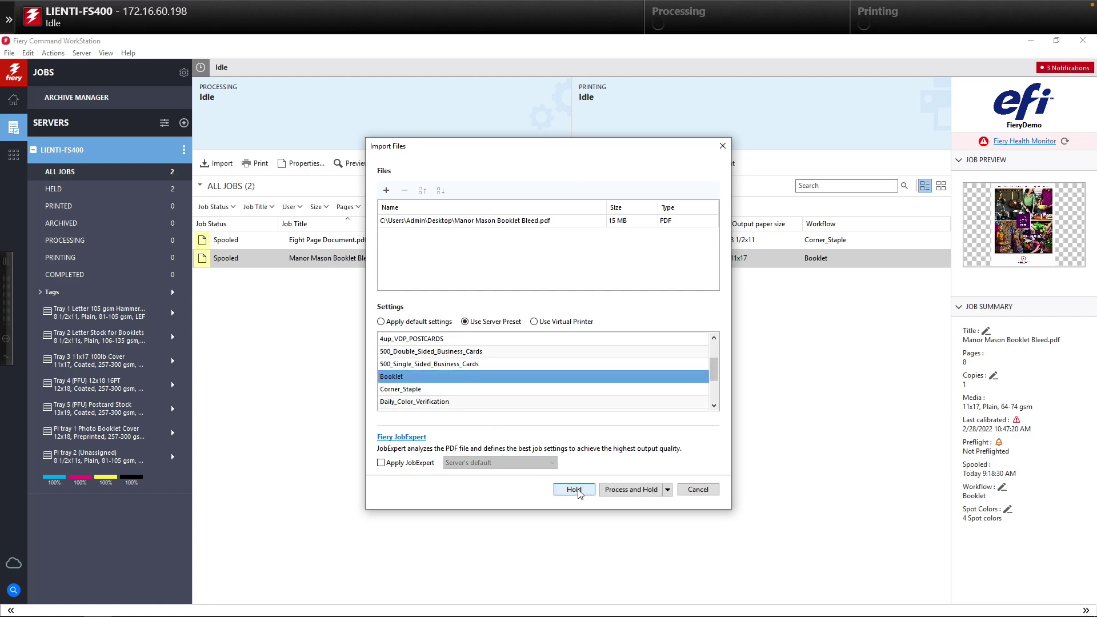
pyautogui.click(632, 490)
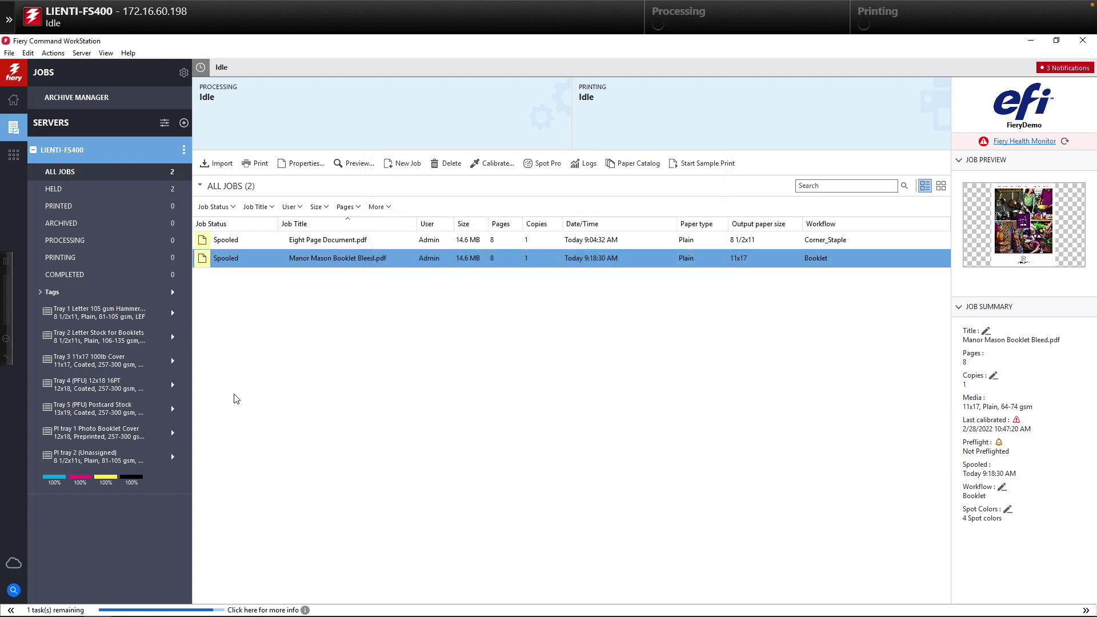